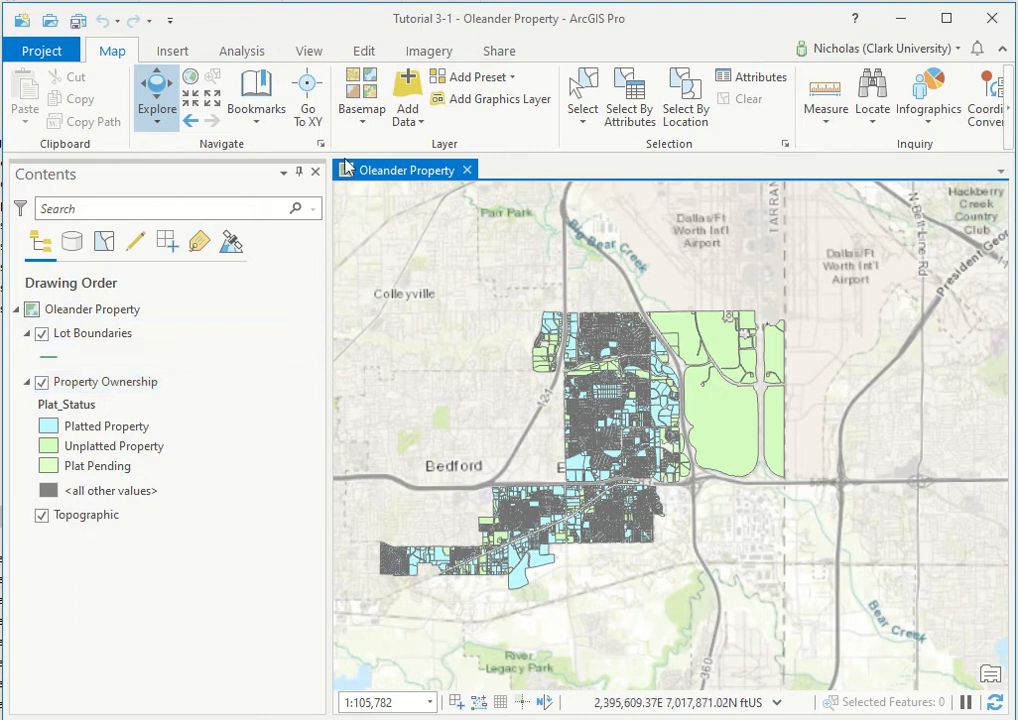
# - Show the project's Catalog pane and expand Folders to list the contents of the Tutorial 3-1 folder
pyautogui.click(313, 57)
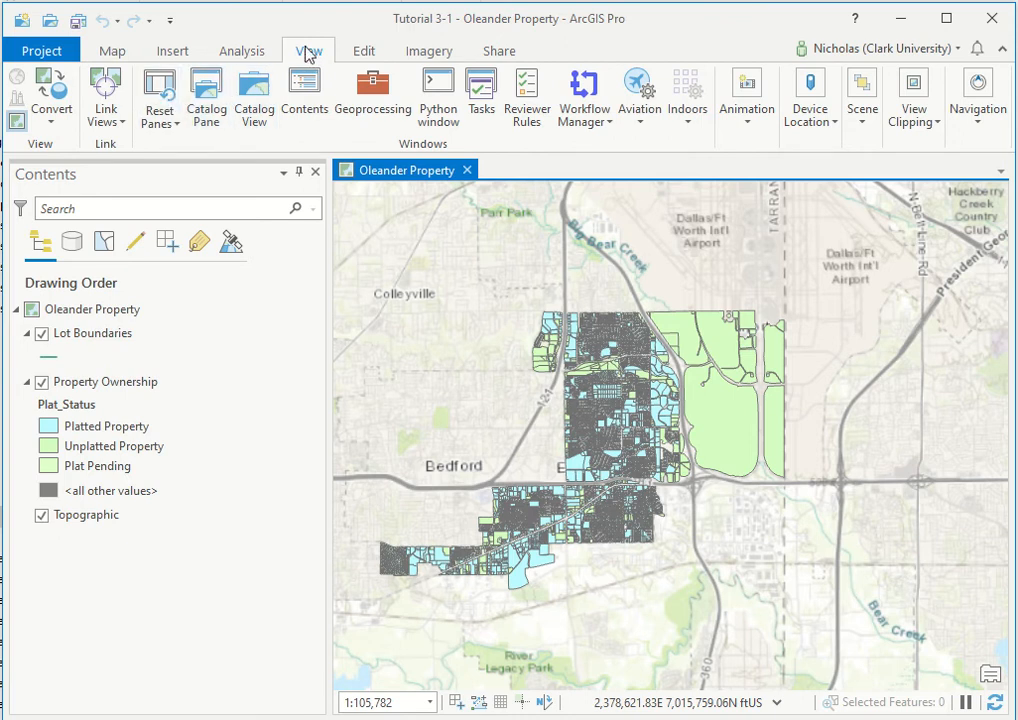
pyautogui.click(210, 91)
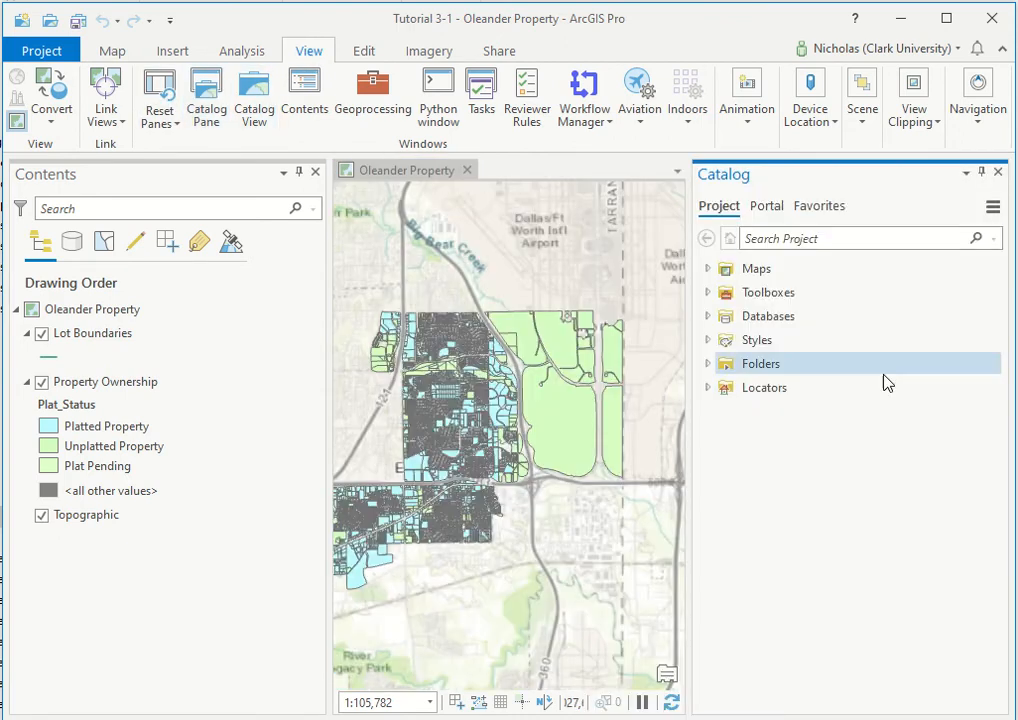
pyautogui.click(707, 364)
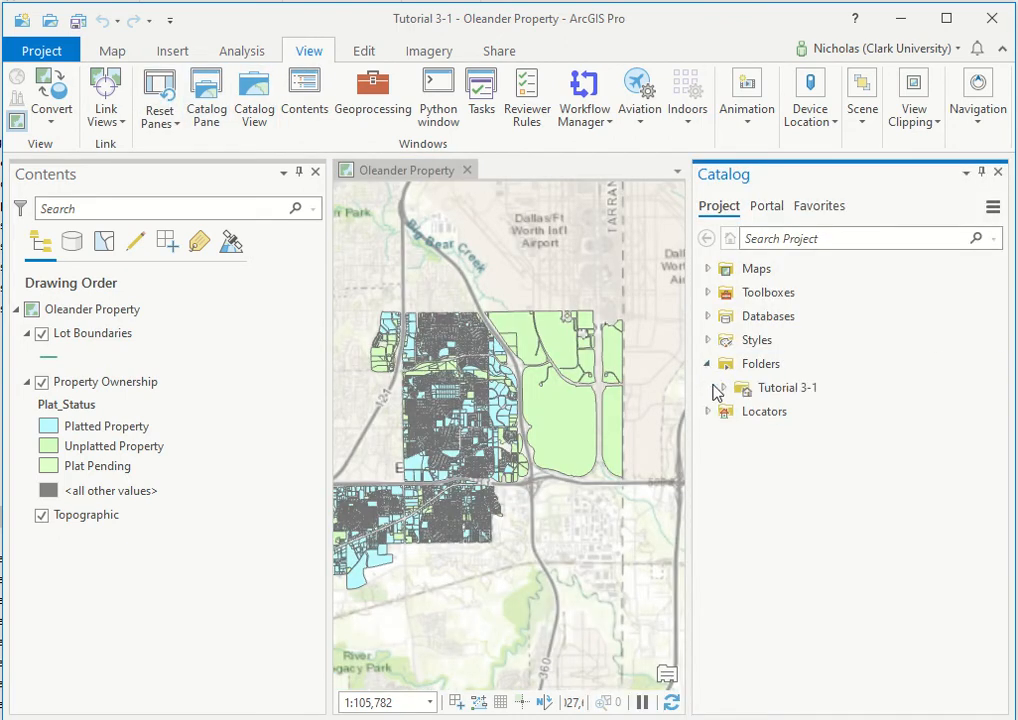
pyautogui.click(723, 389)
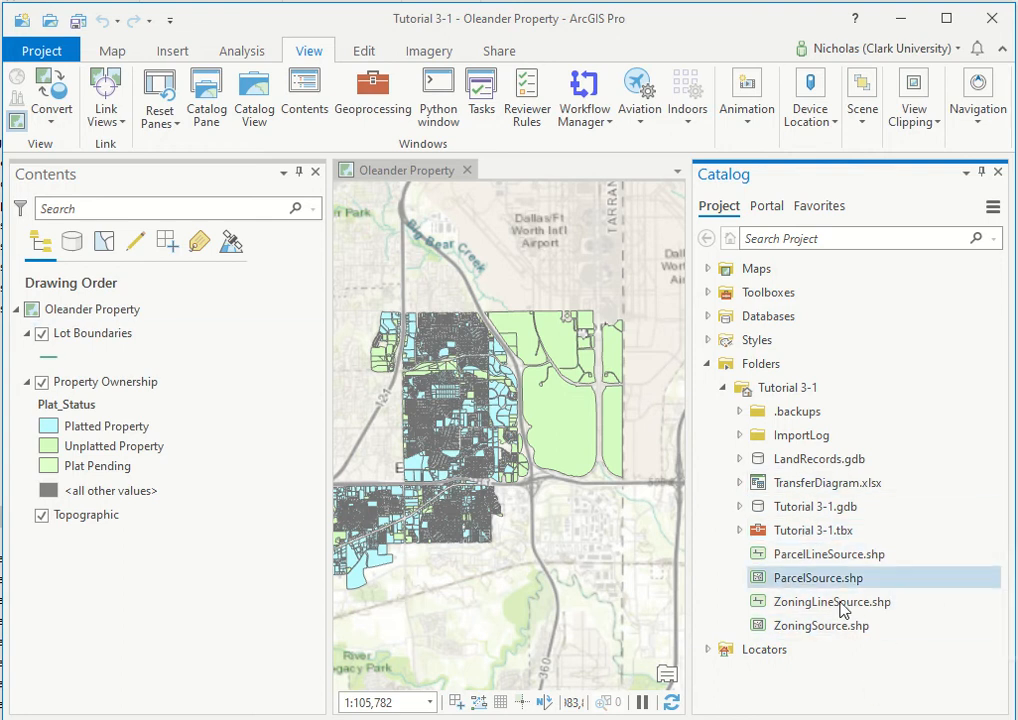
# - Create a new group layer in the Oleander Property map and name it Source Data Group Layer
pyautogui.click(72, 313)
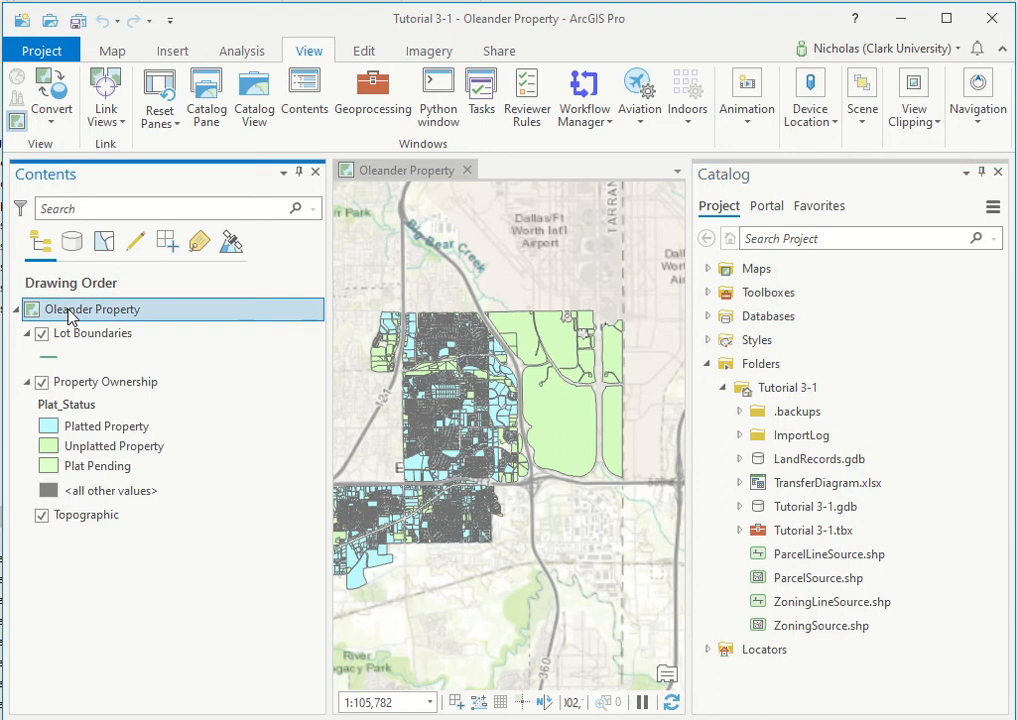
pyautogui.rightClick(70, 316)
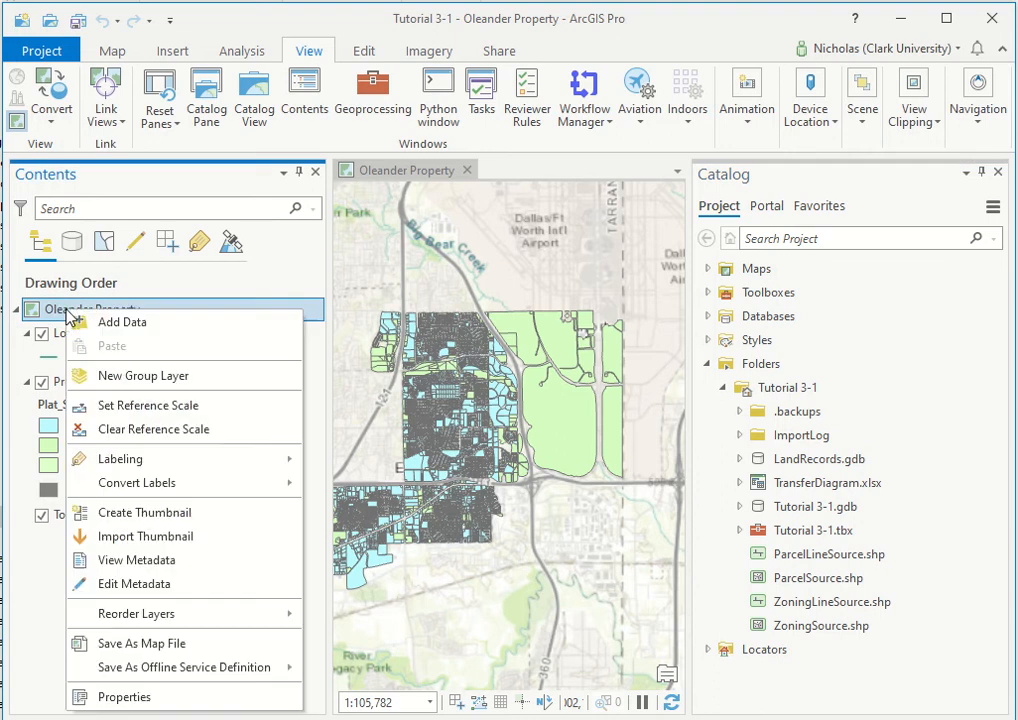
pyautogui.click(170, 380)
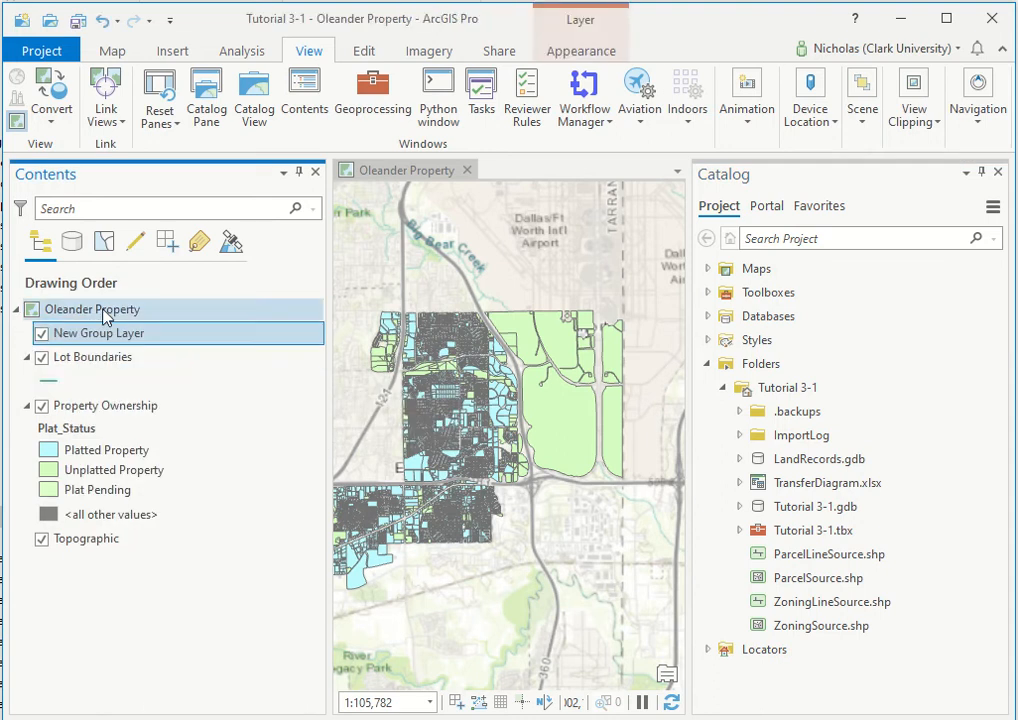
pyautogui.click(94, 338)
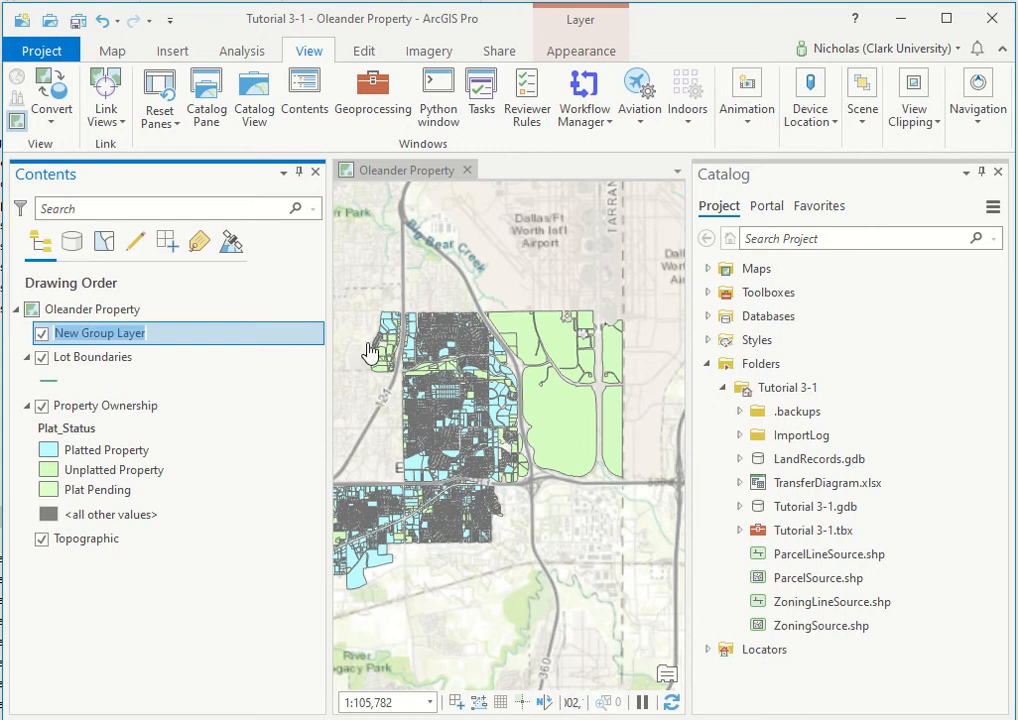
pyautogui.write('Data')
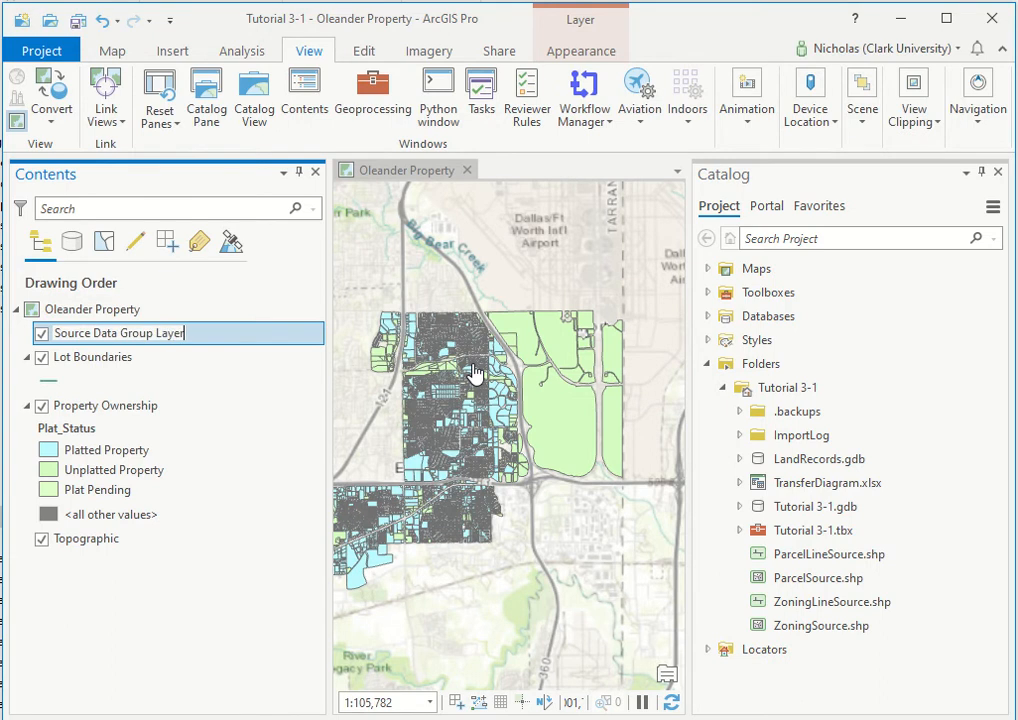
# - Add ParcelSource.shp and ParcelLineSource.shp from the Tutorial 3-1 folder to the Oleander Property map
pyautogui.click(805, 578)
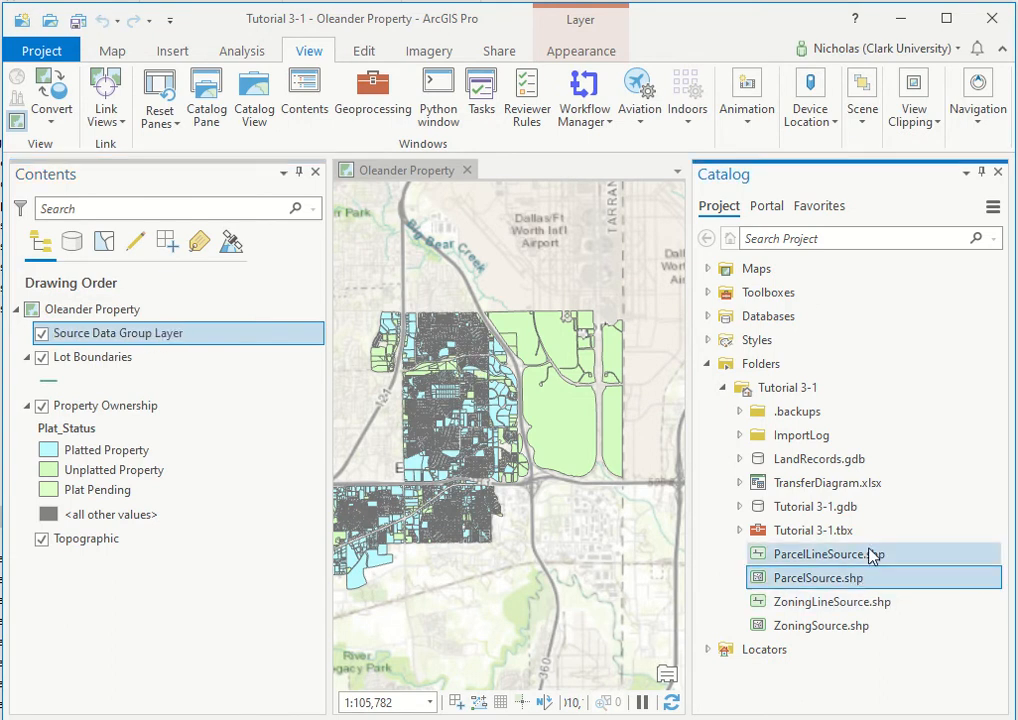
pyautogui.keyDown('ctrl'); pyautogui.click(858, 558); pyautogui.keyUp('ctrl')
pyautogui.moveTo(843, 565); pyautogui.dragTo(153, 343)
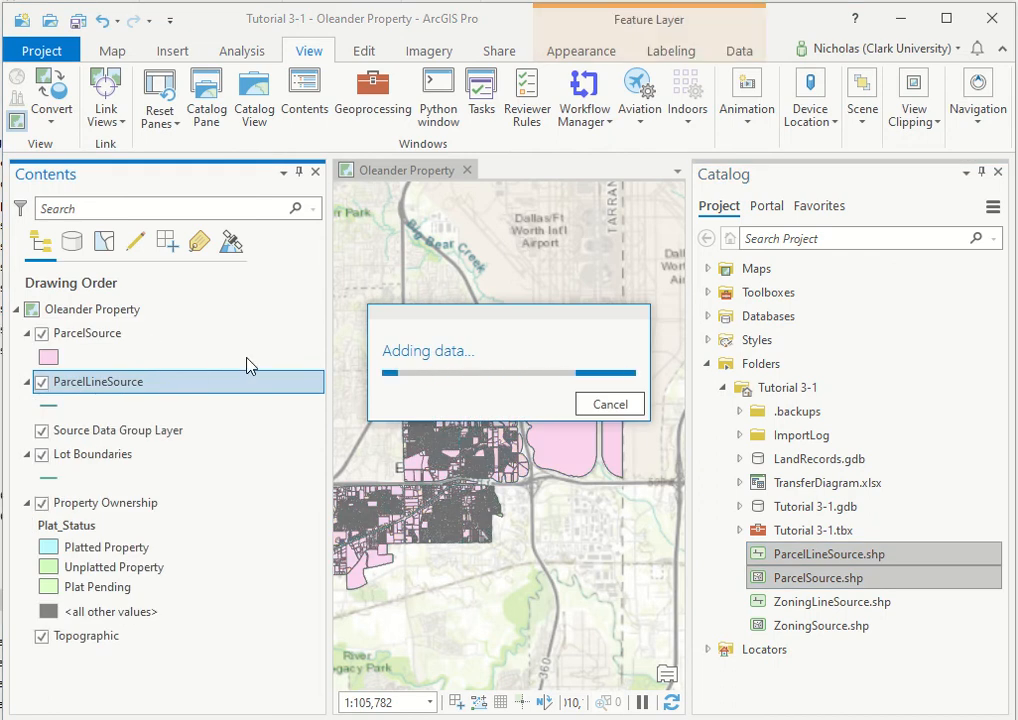
# - Place the ParcelSource and ParcelLineSource layers inside Source Data Group Layer and expand the group
pyautogui.keyDown('shift'); pyautogui.click(93, 335); pyautogui.keyUp('shift')
pyautogui.click(112, 411)
pyautogui.click(109, 381)
pyautogui.keyDown('ctrl'); pyautogui.click(117, 341); pyautogui.keyUp('ctrl')
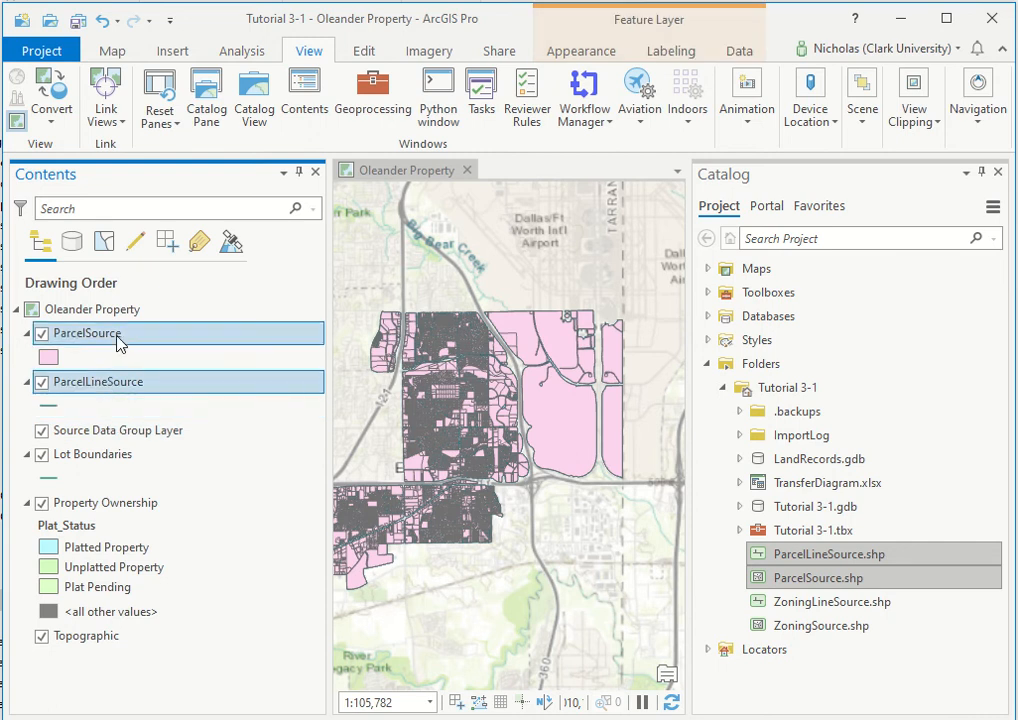
pyautogui.press('Delete')
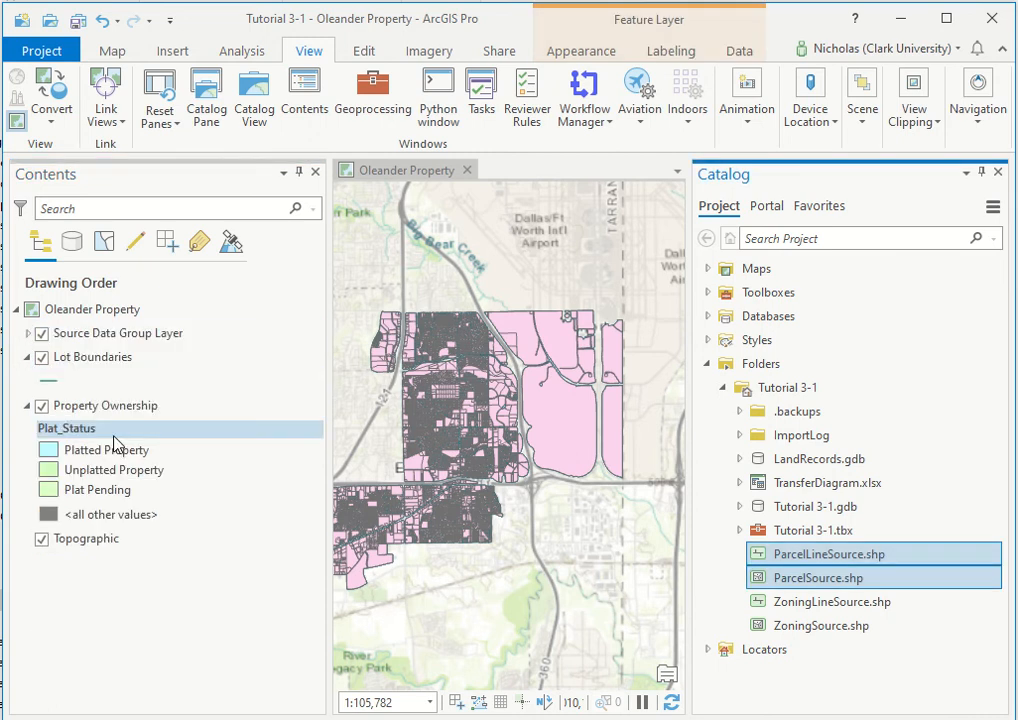
pyautogui.click(28, 334)
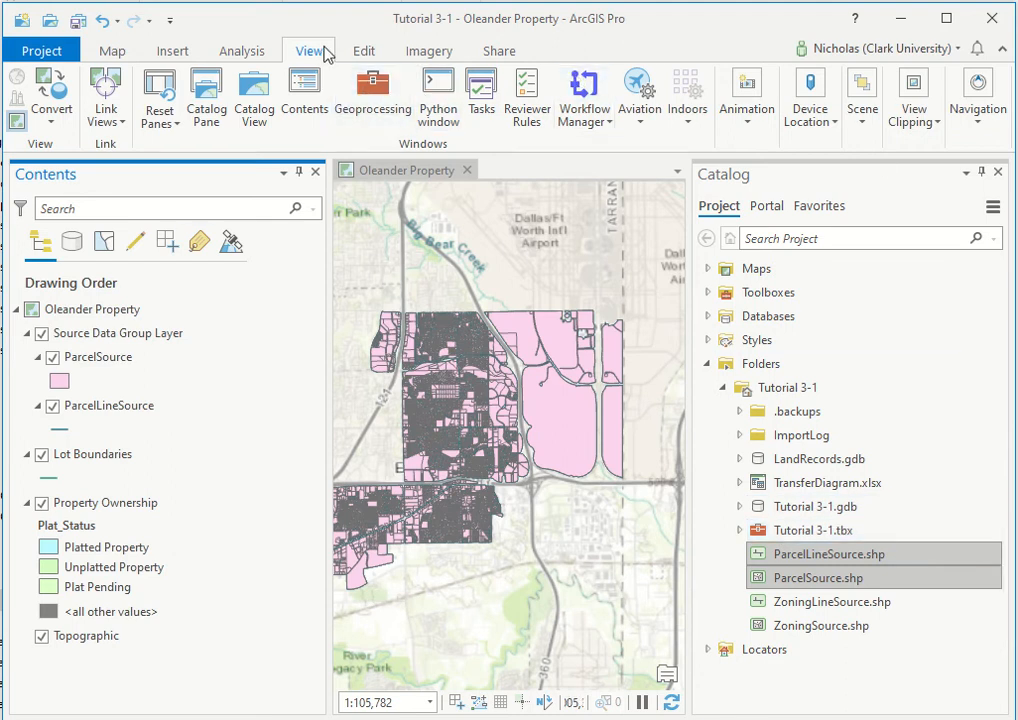
# - Find the Append geoprocessing tool and set ParcelSource as its input dataset and Property Ownership as its target dataset
pyautogui.click(390, 100)
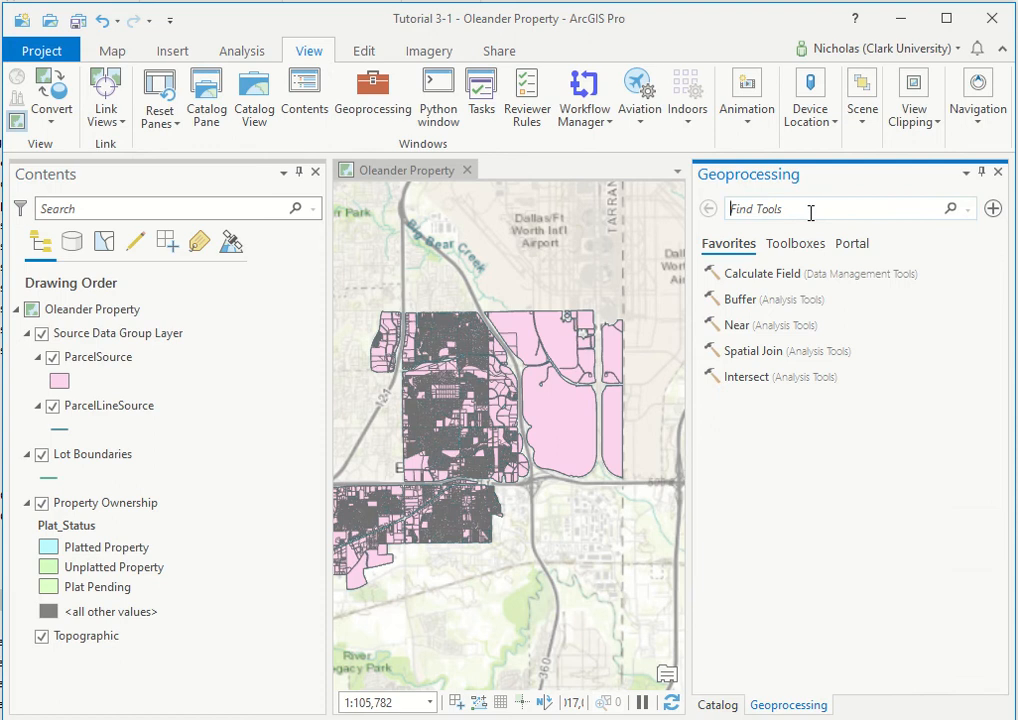
pyautogui.write('append')
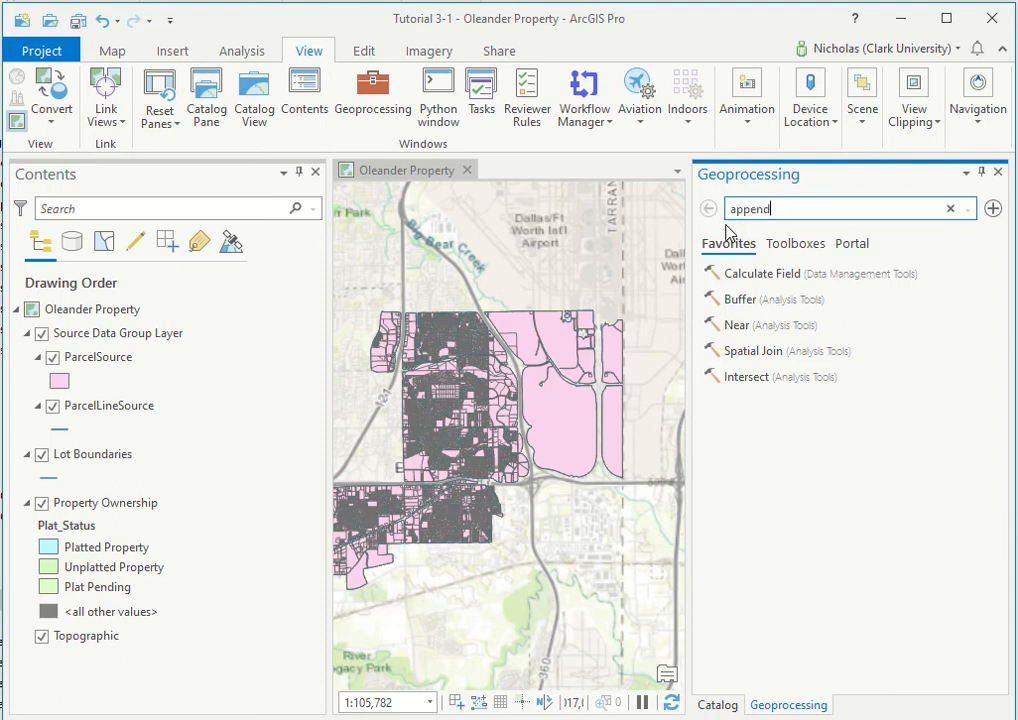
pyautogui.click(795, 300)
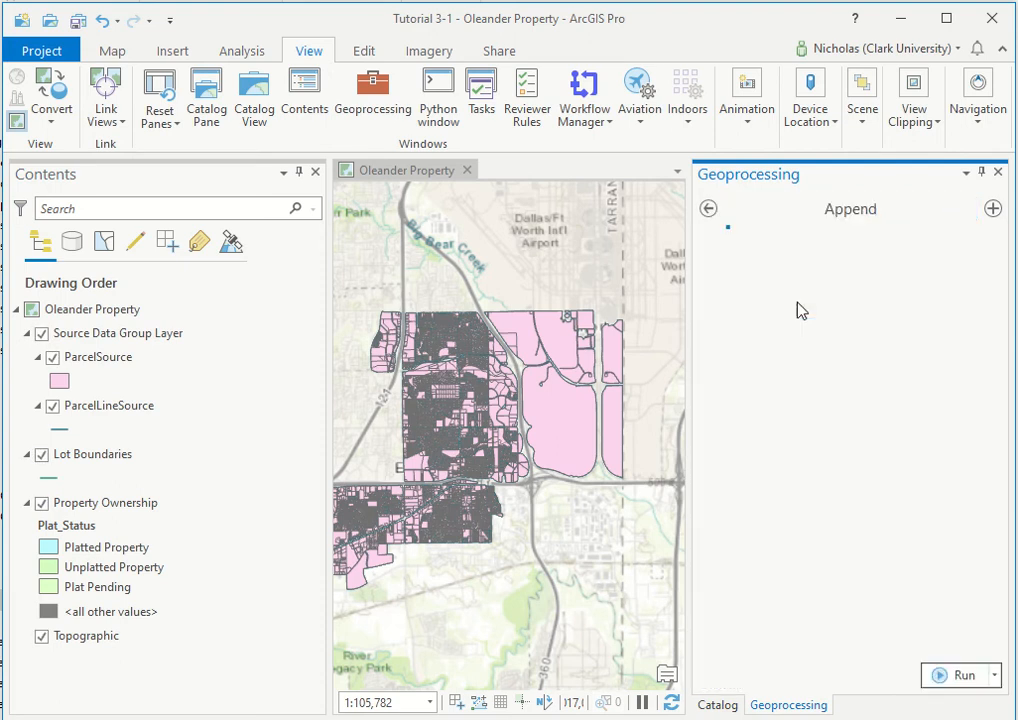
pyautogui.click(967, 324)
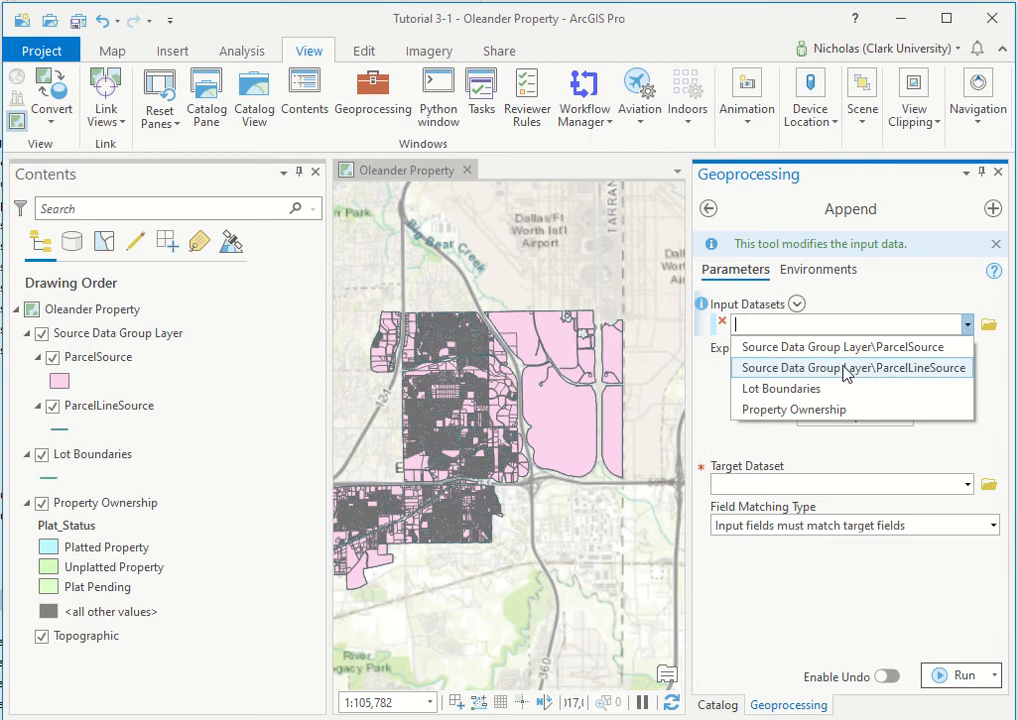
pyautogui.click(872, 347)
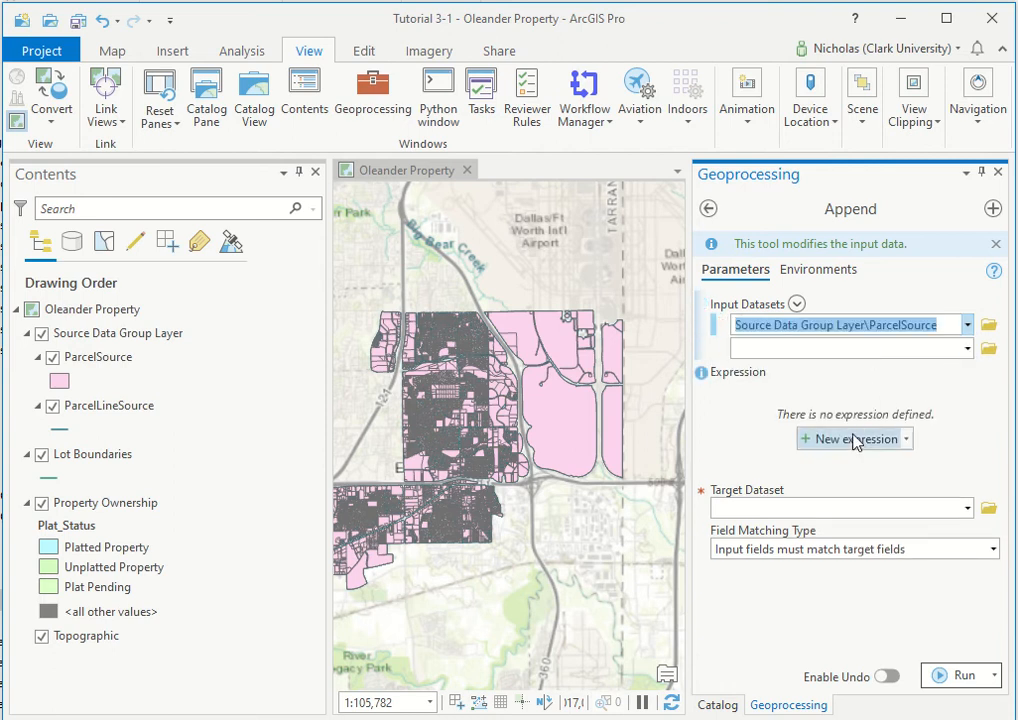
pyautogui.click(968, 509)
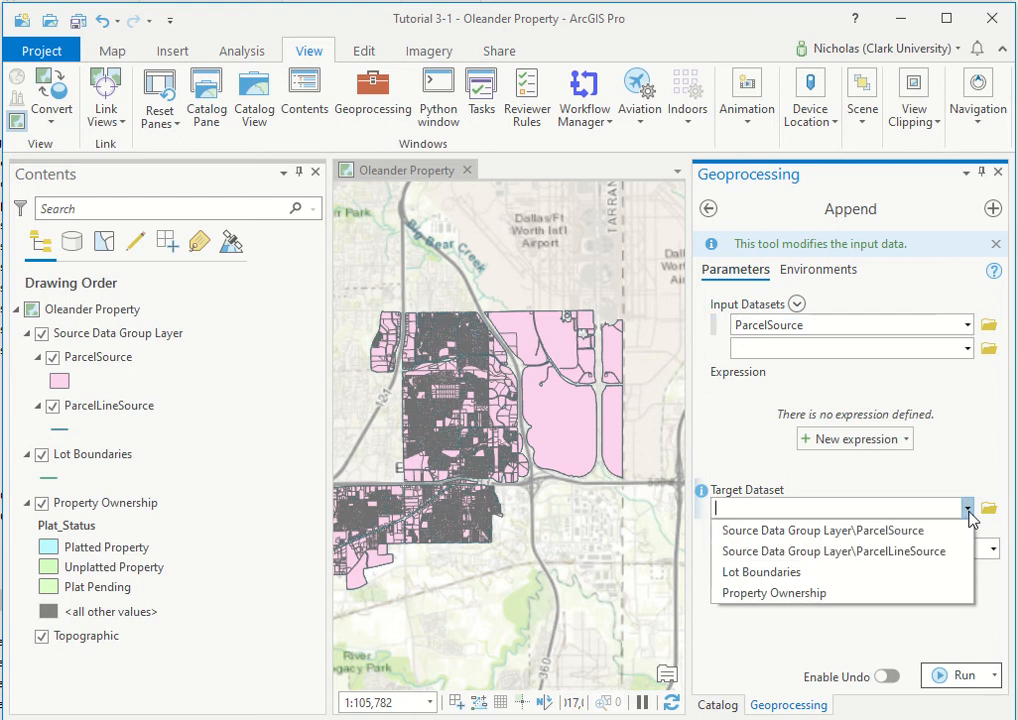
pyautogui.click(880, 593)
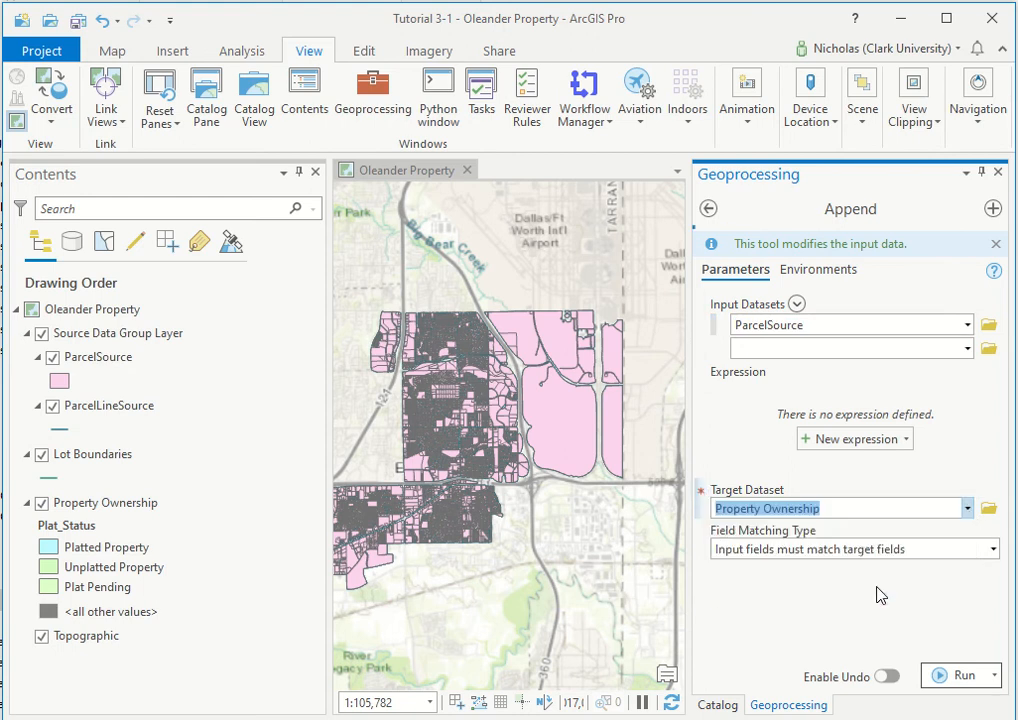
# - Set the Append tool's field matching type to Use the field map to reconcile field differences
pyautogui.click(993, 549)
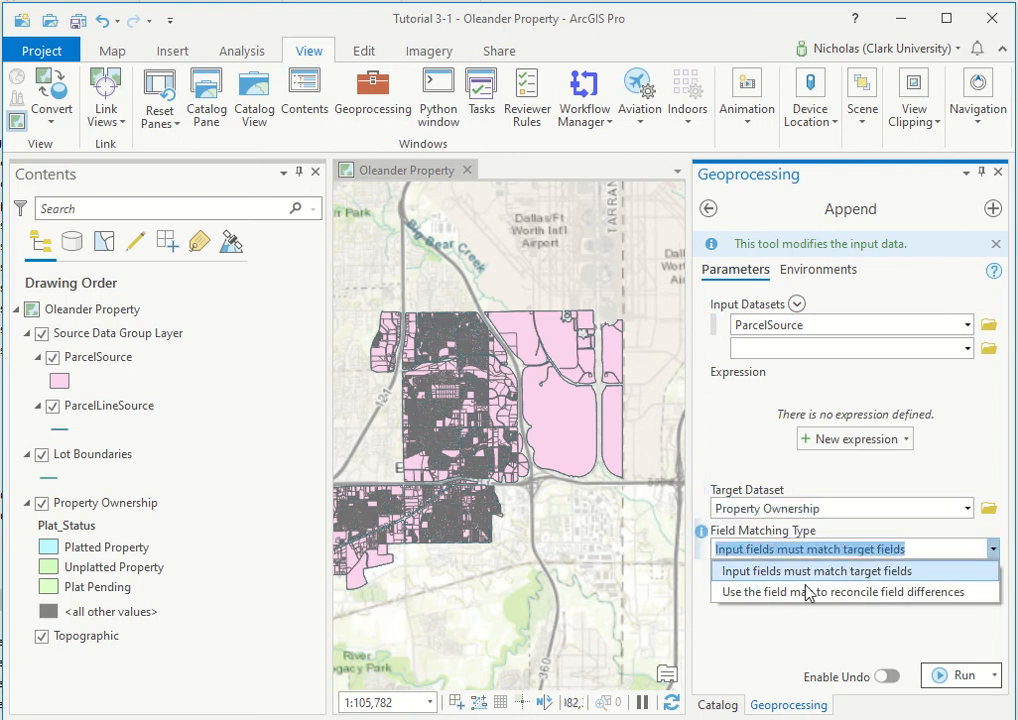
pyautogui.click(988, 471)
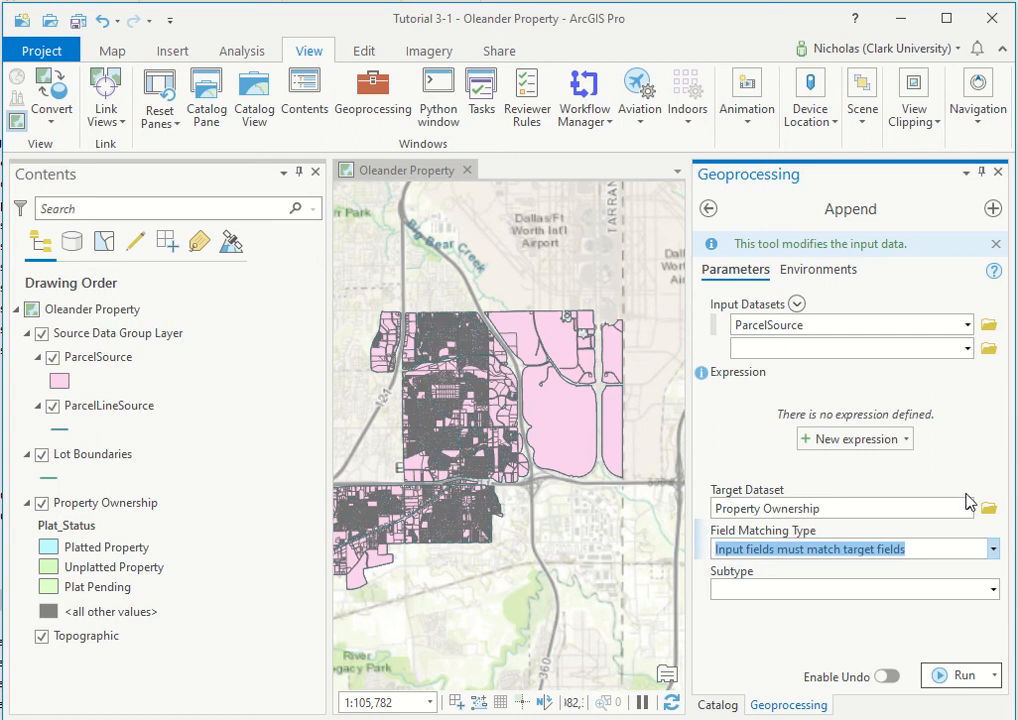
pyautogui.click(992, 550)
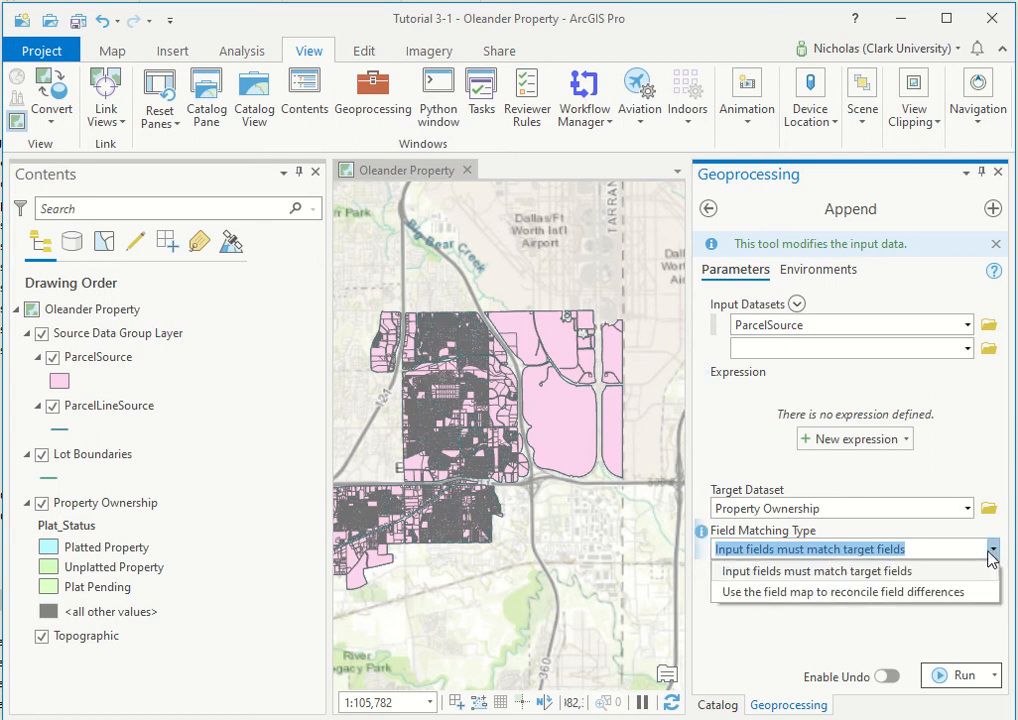
pyautogui.click(950, 593)
# - Map the source field Prop_Des_1 to the Sub_Name output field in the field map
pyautogui.scroll(-2, 912, 600)
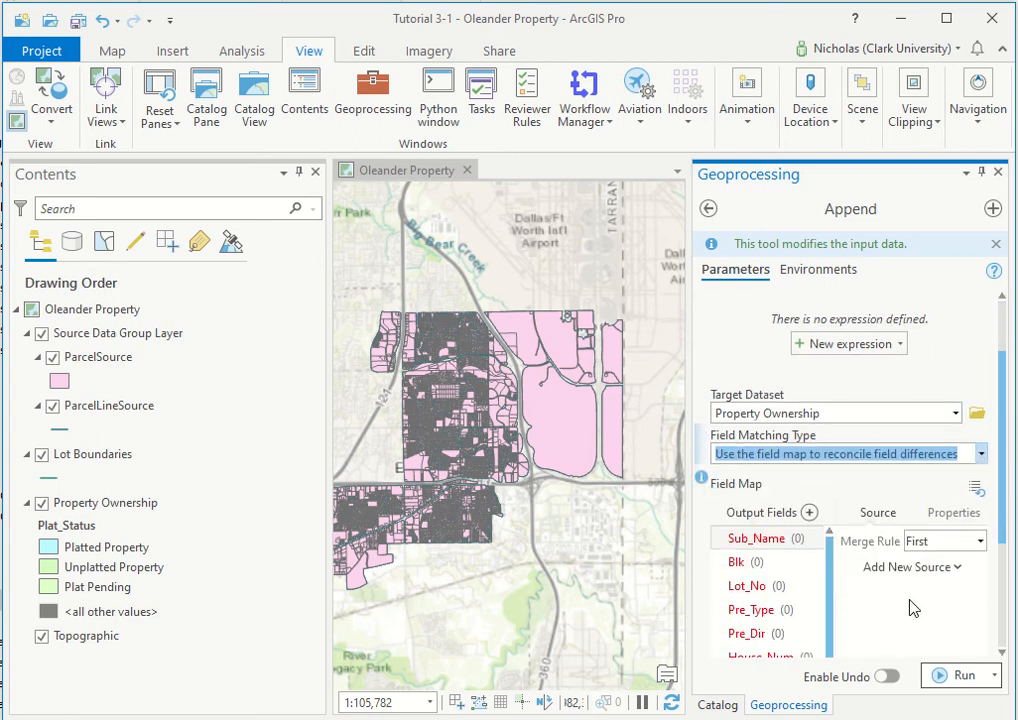
pyautogui.scroll(-3, 864, 552)
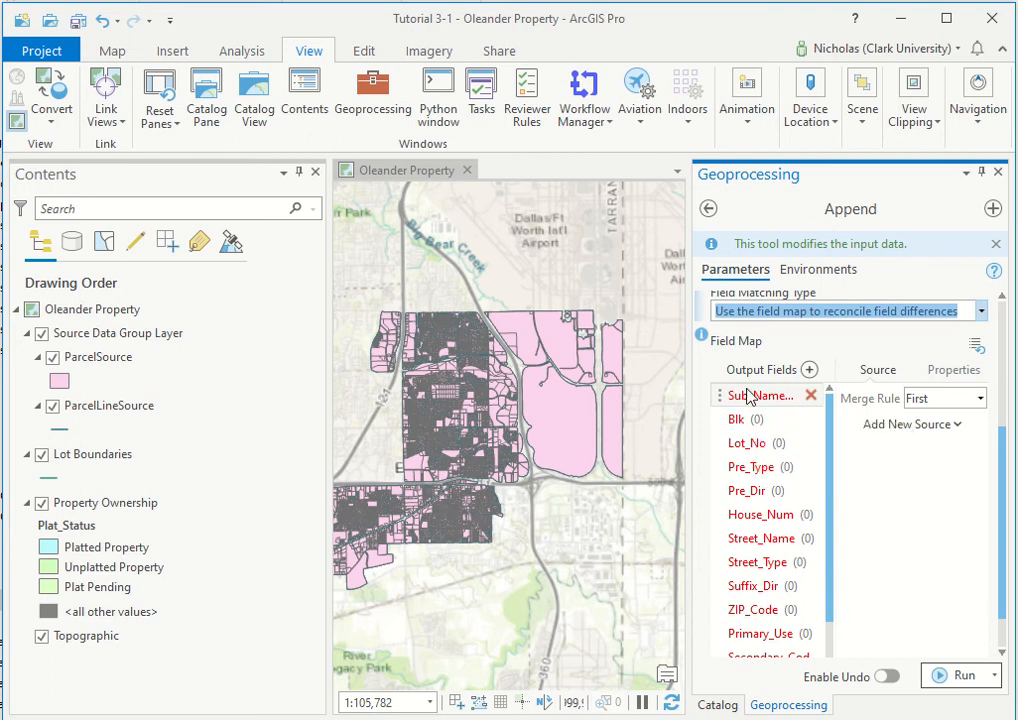
pyautogui.click(954, 430)
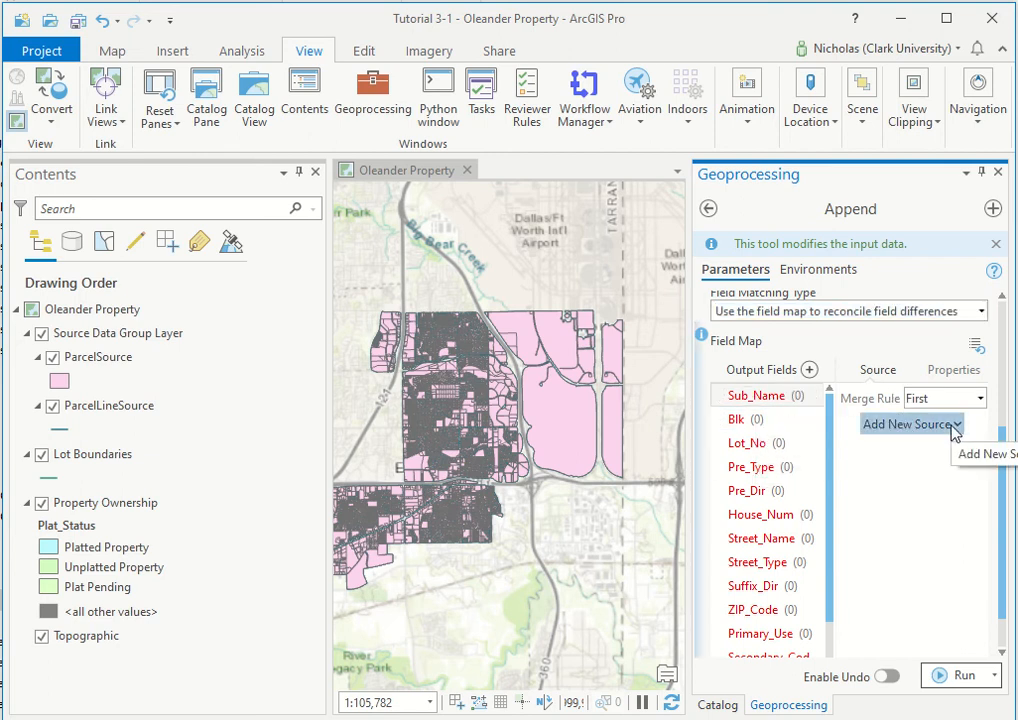
pyautogui.click(954, 430)
pyautogui.scroll(-4, 875, 552)
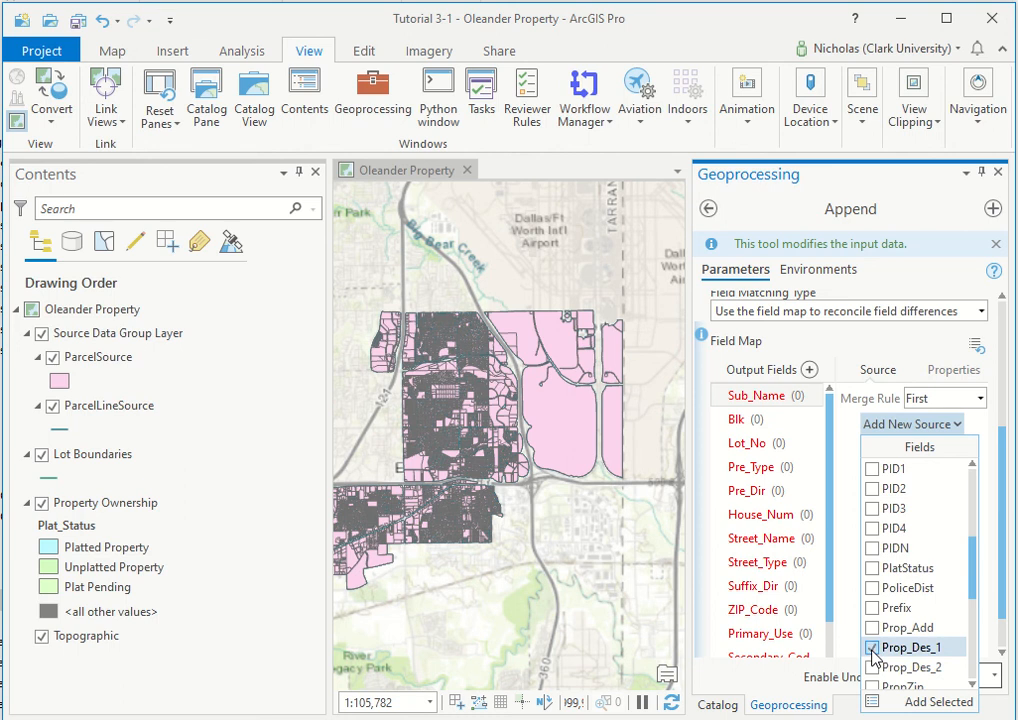
pyautogui.click(922, 702)
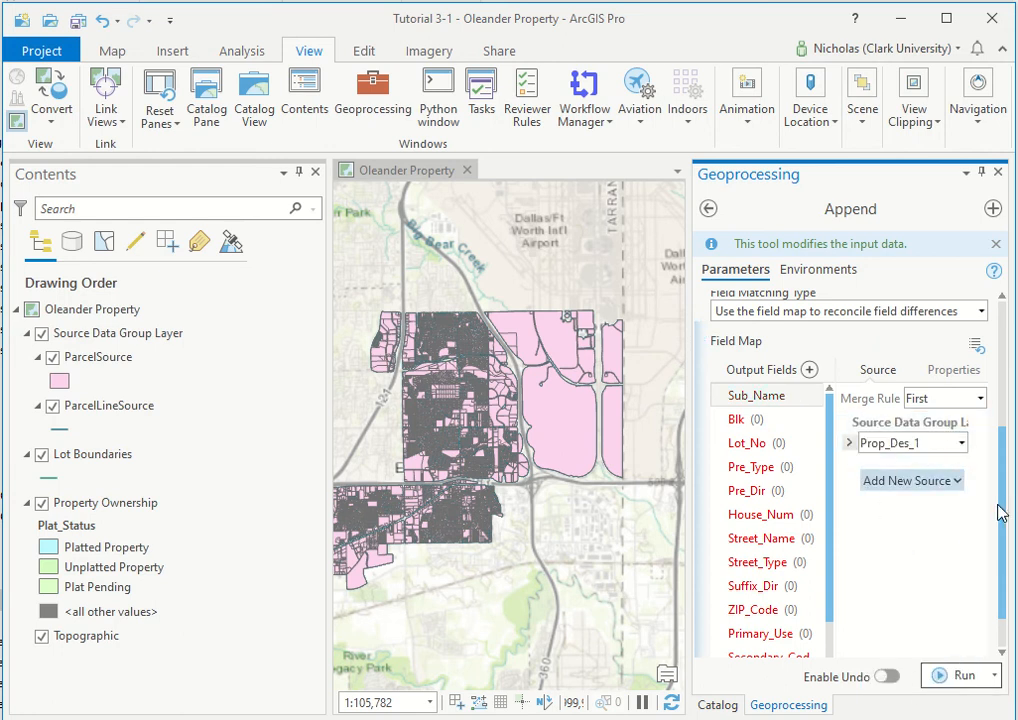
# - Set the Append tool's subtype to Platted Property
pyautogui.scroll(-2, 1000, 566)
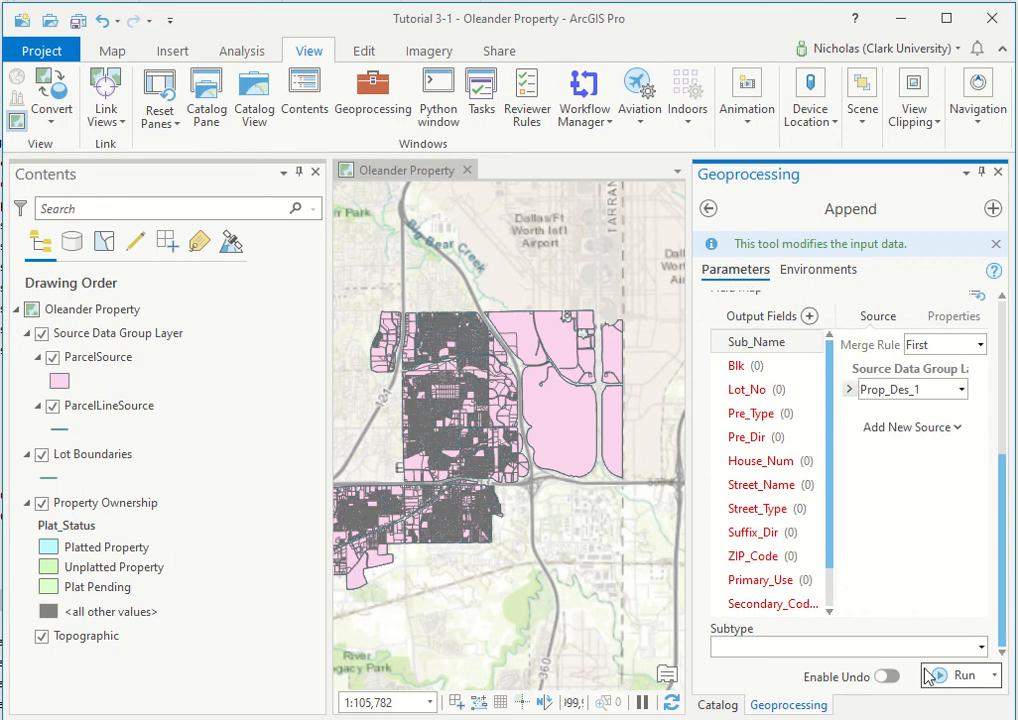
pyautogui.click(981, 646)
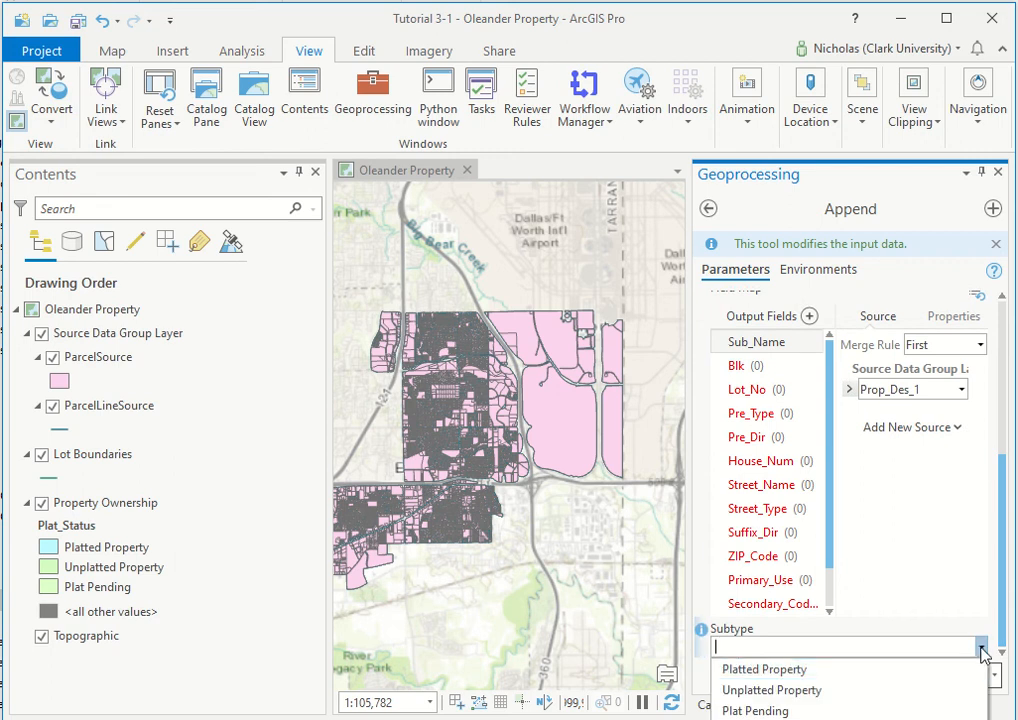
pyautogui.click(882, 670)
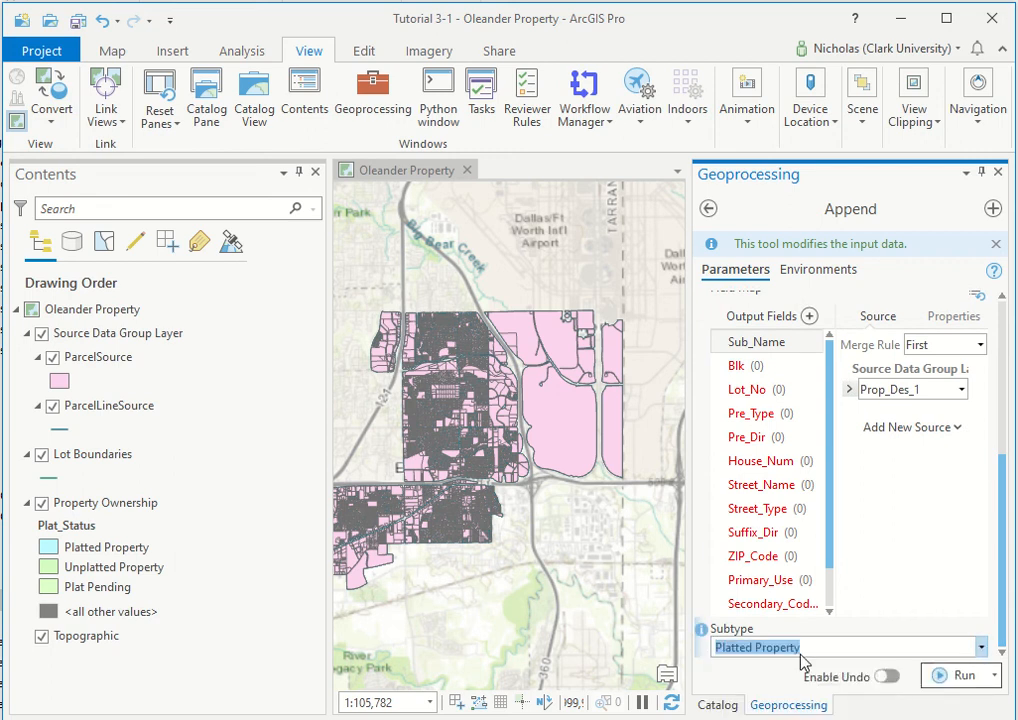
pyautogui.scroll(4, 1005, 560)
pyautogui.scroll(3, 1007, 519)
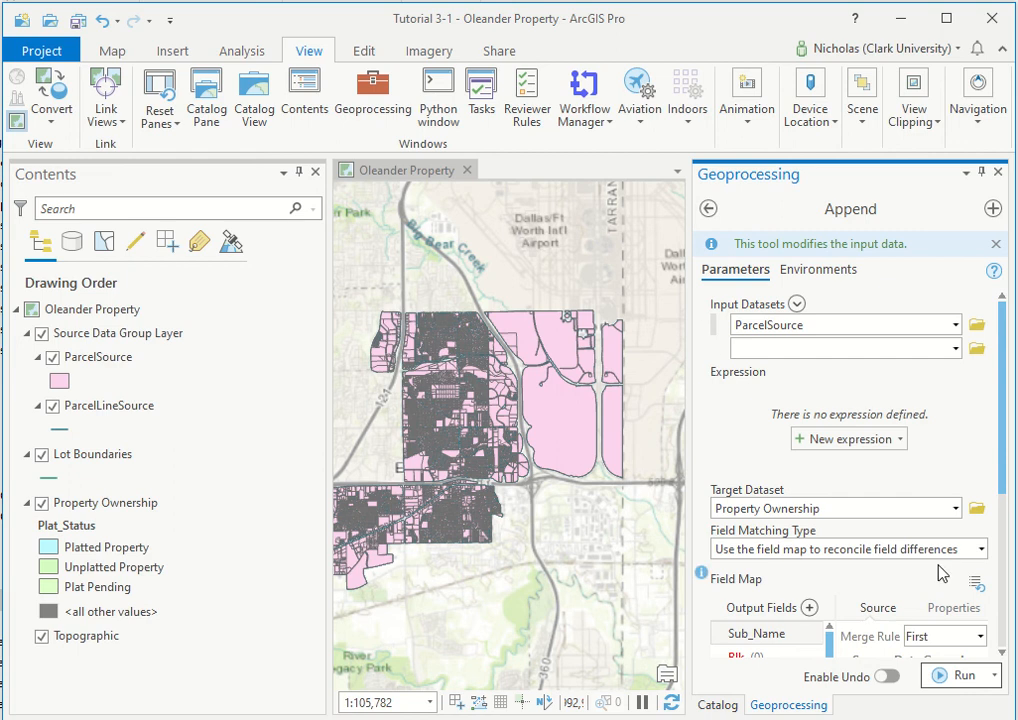
pyautogui.click(858, 443)
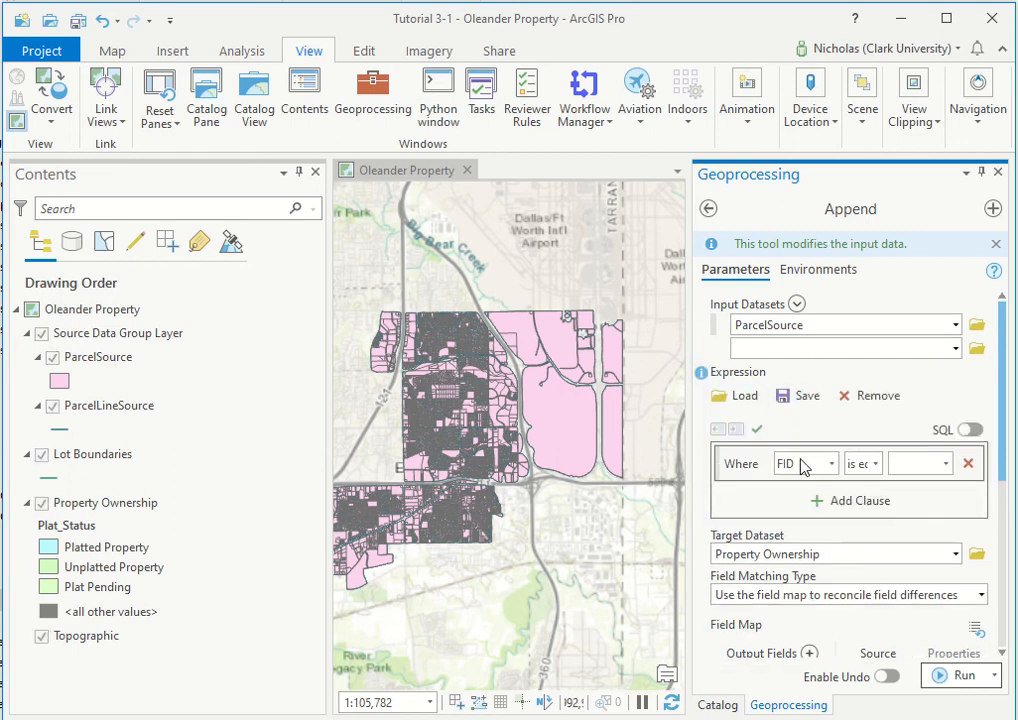
pyautogui.click(830, 468)
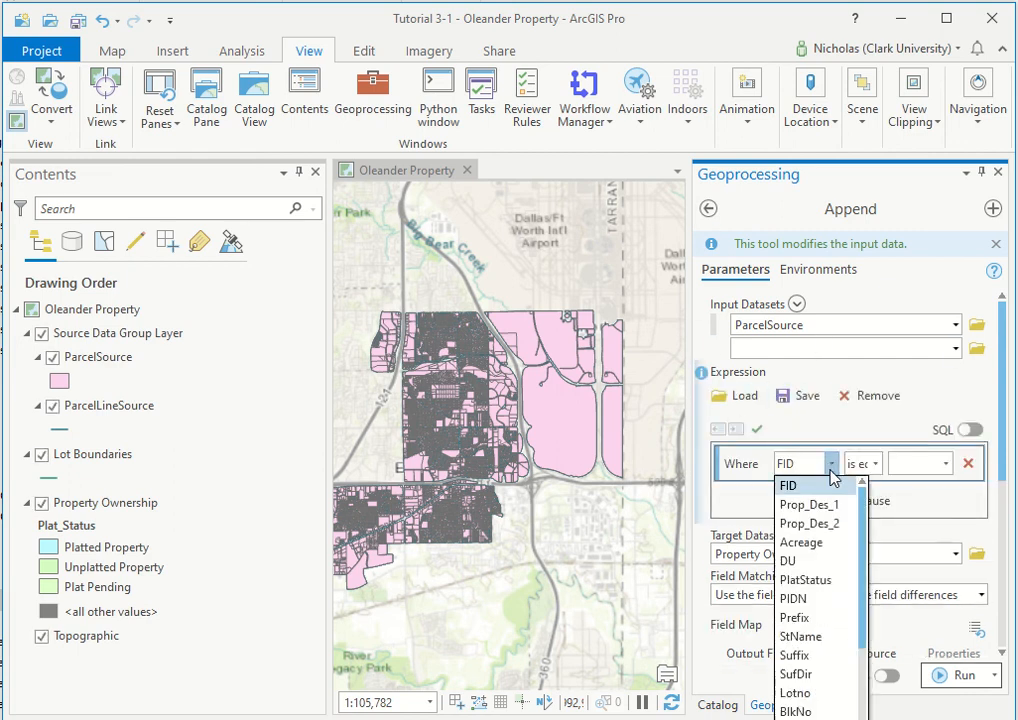
pyautogui.click(823, 581)
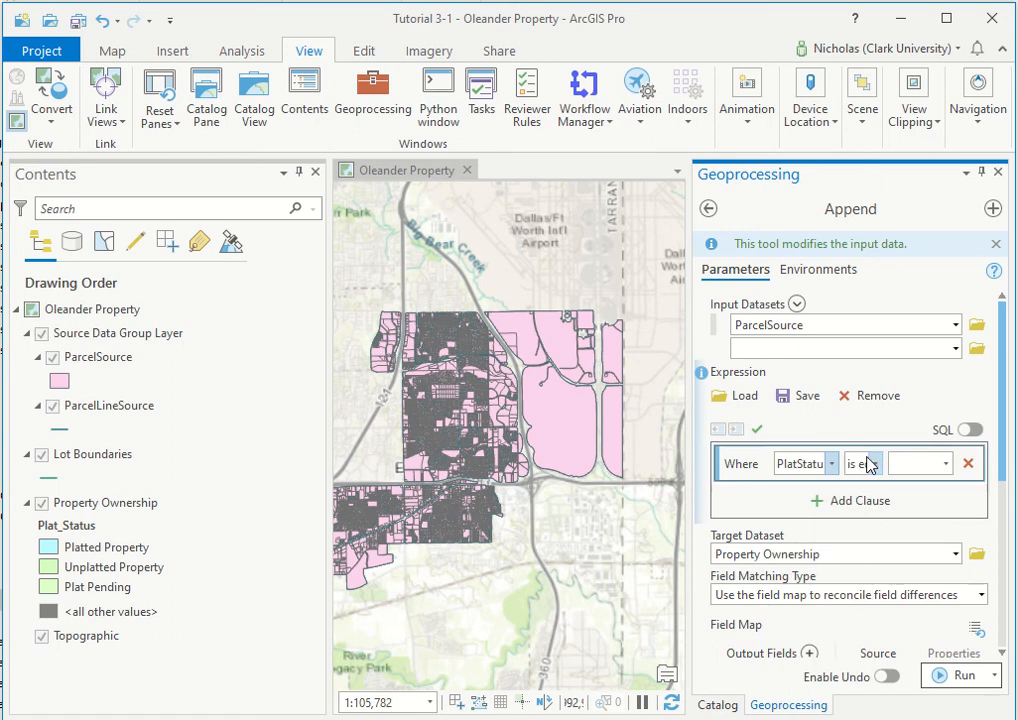
pyautogui.click(947, 464)
pyautogui.click(940, 486)
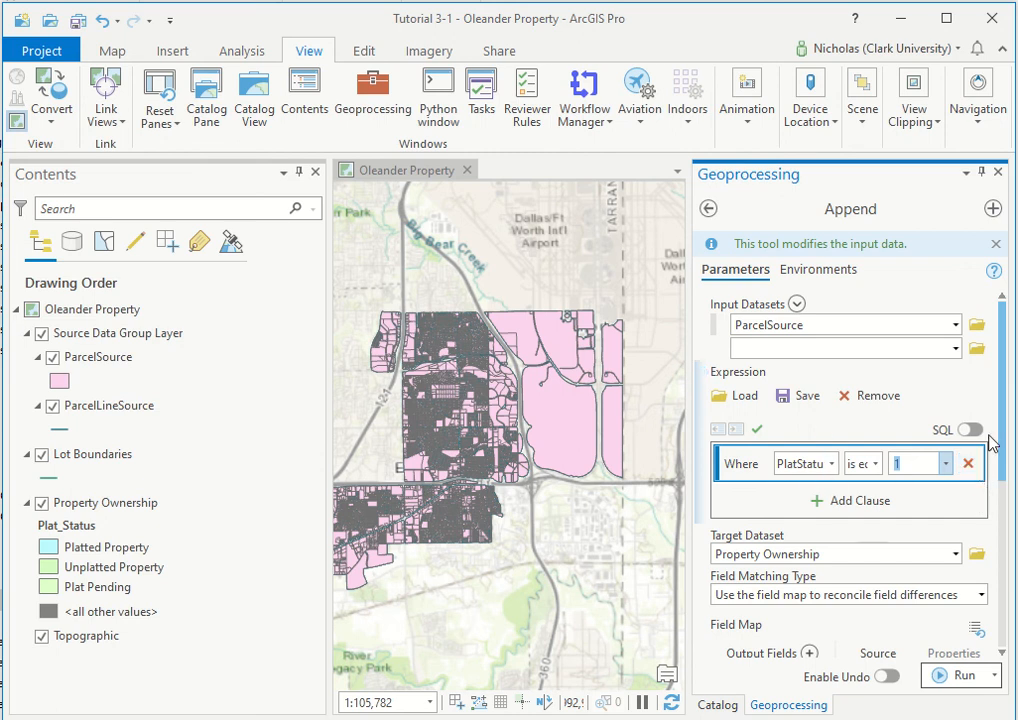
pyautogui.click(968, 463)
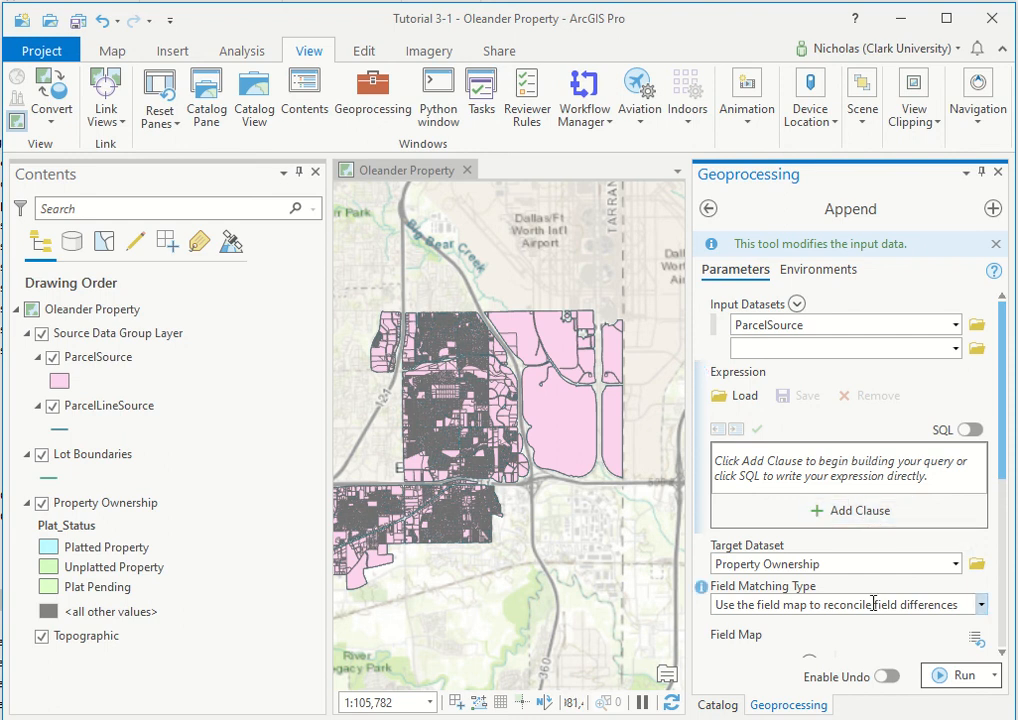
# - Select the unmapped output fields below Sub_Name in the field map to check their sources
pyautogui.moveTo(1006, 452); pyautogui.dragTo(1002, 595)
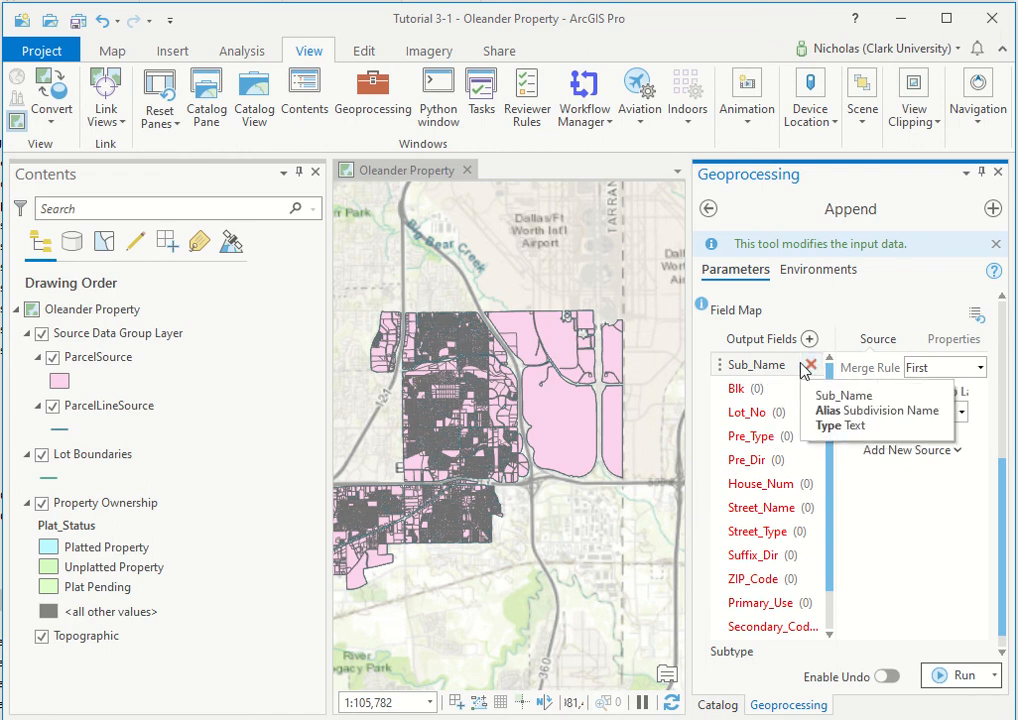
pyautogui.click(763, 394)
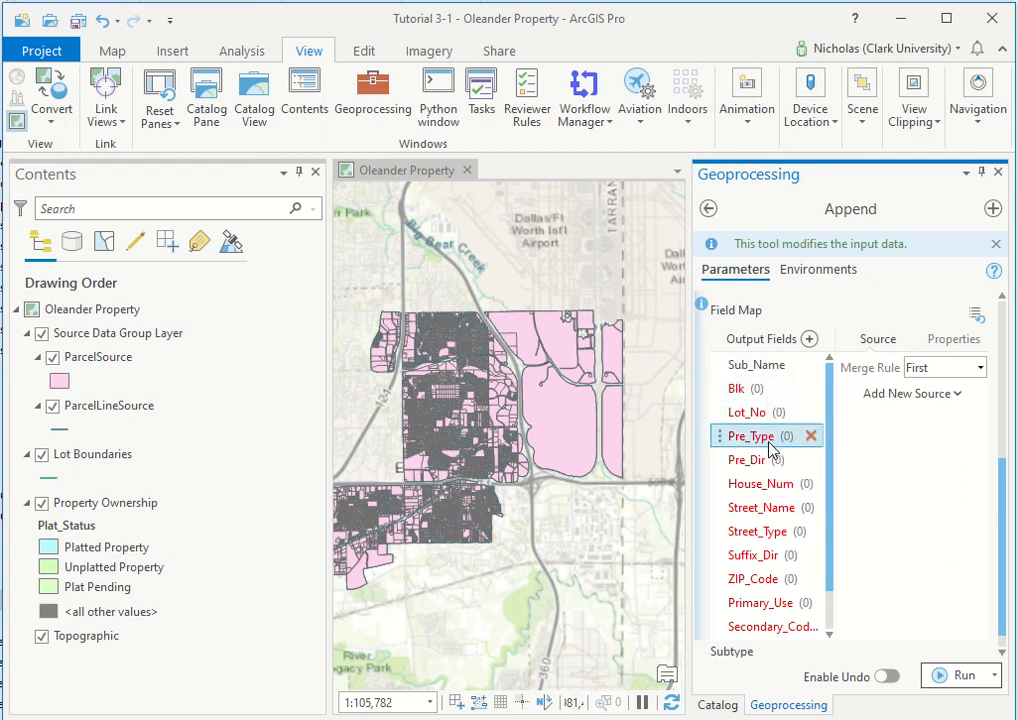